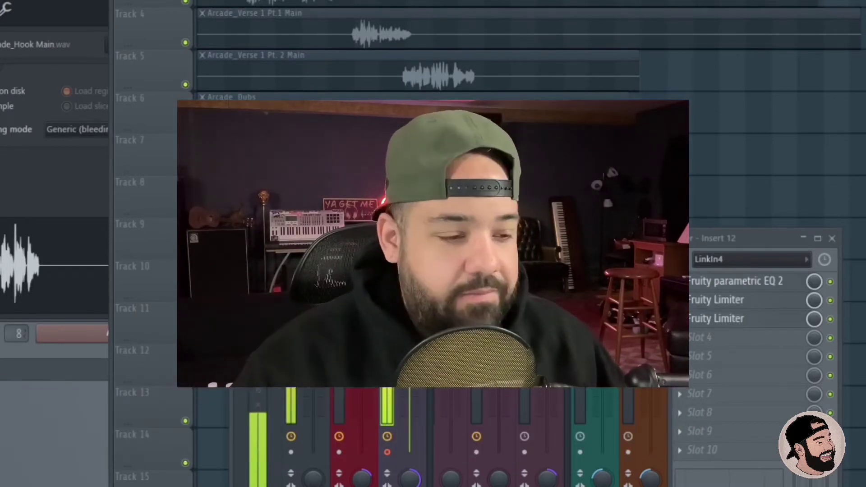
Open the plain lyrics entry for History in DistroKid and read the lyric guidelines.
mouse_move(605, 486)
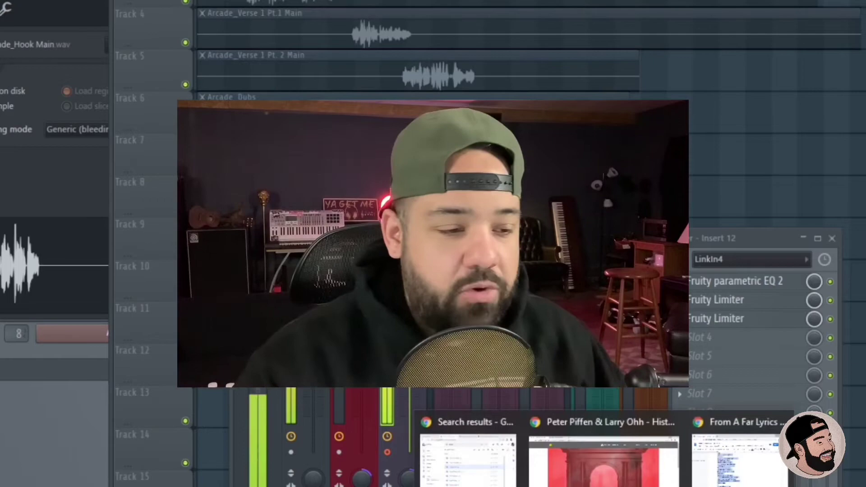
left_click(603, 459)
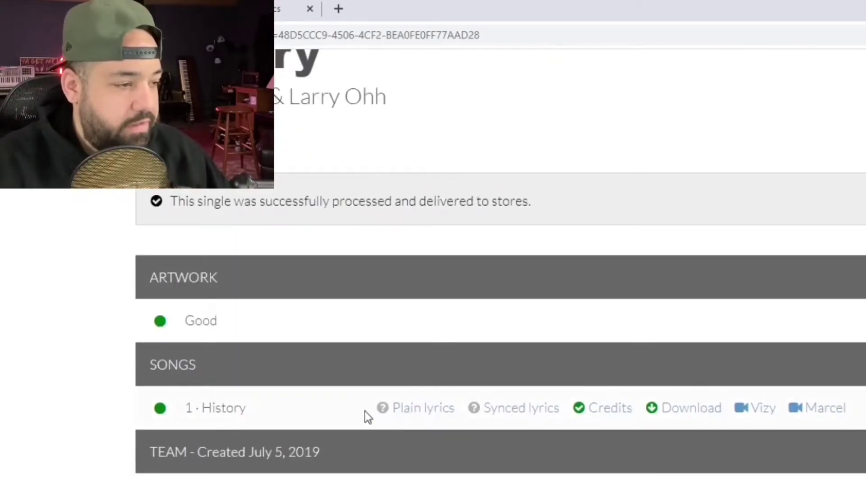
left_click(424, 409)
left_click_drag(147, 195, 466, 325)
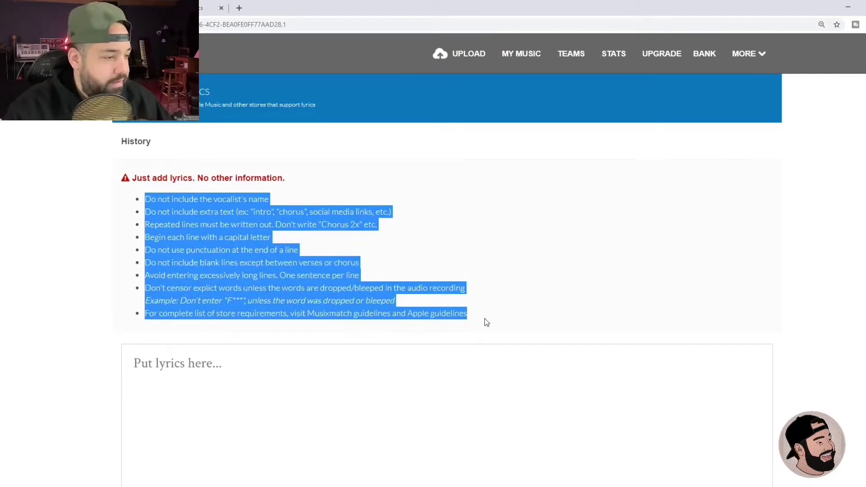
Copy all of the song's lyrics from the Google Docs document.
key("ctrl+Tab")
left_click_drag(282, 143, 373, 158)
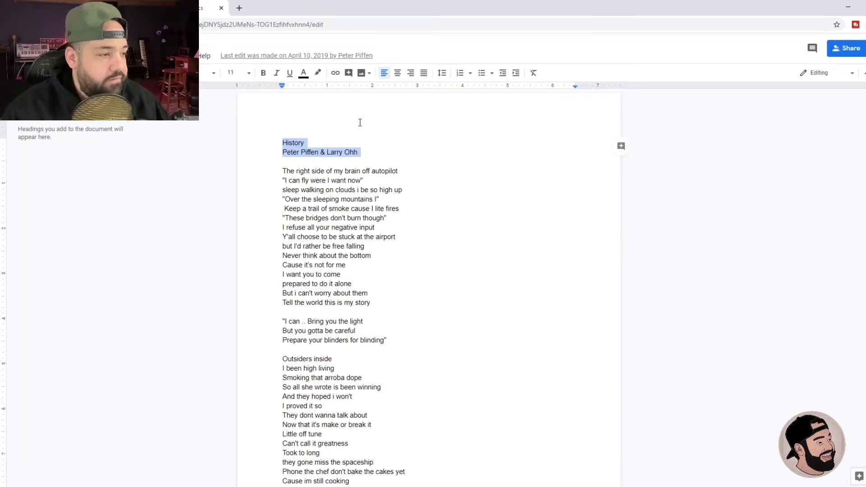
key("ctrl+a")
right_click(283, 159)
left_click(309, 182)
Paste the lyrics into the plain lyrics box, accept the Lyric Agreement, and save.
key("ctrl+Tab")
right_click(171, 227)
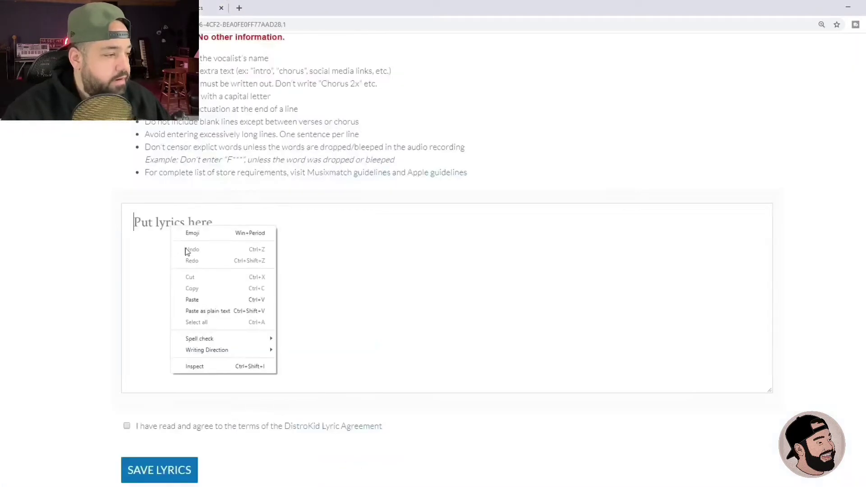
left_click(199, 299)
scroll(203, 293, "down", 5)
left_click(127, 340)
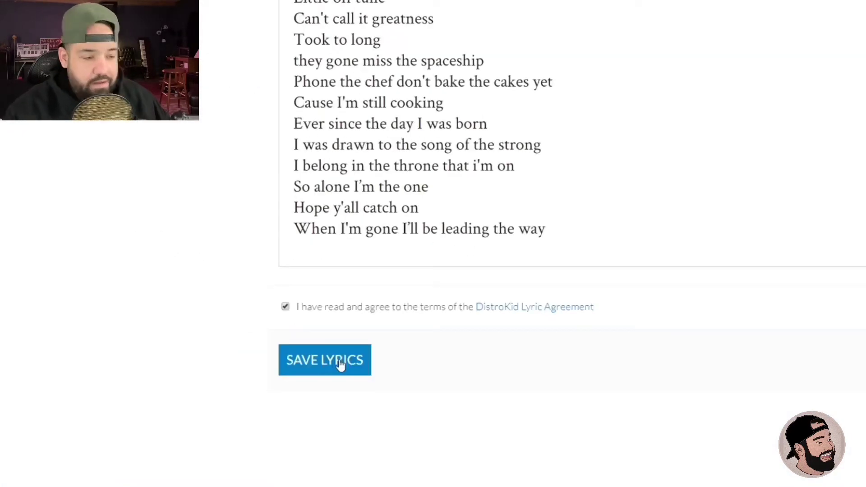
left_click(340, 364)
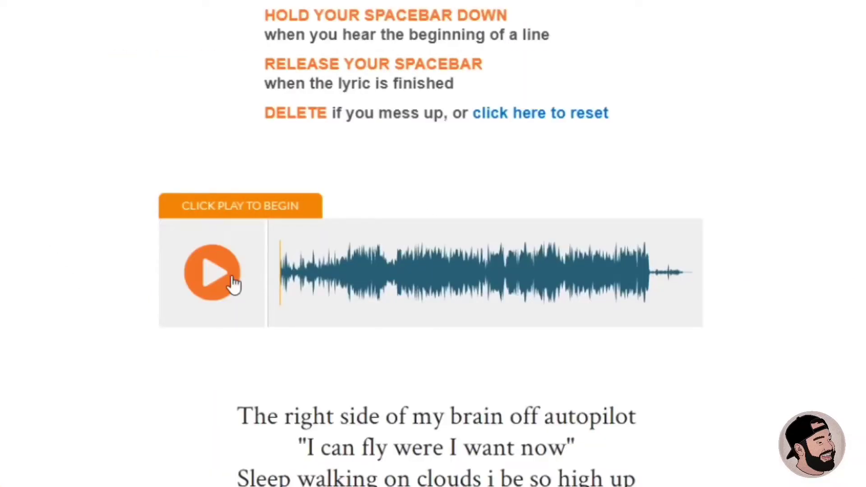
Play History, mark each lyric line's timing with the spacebar, and save the timed lyrics.
left_click(235, 283)
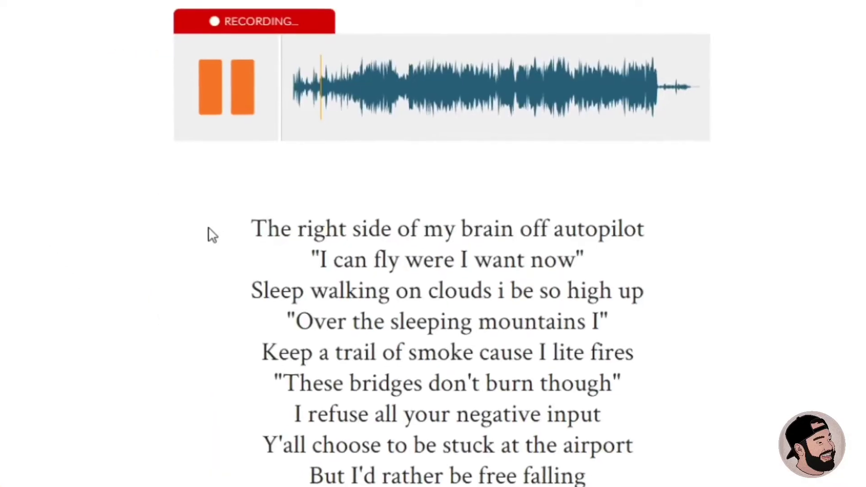
key("space")
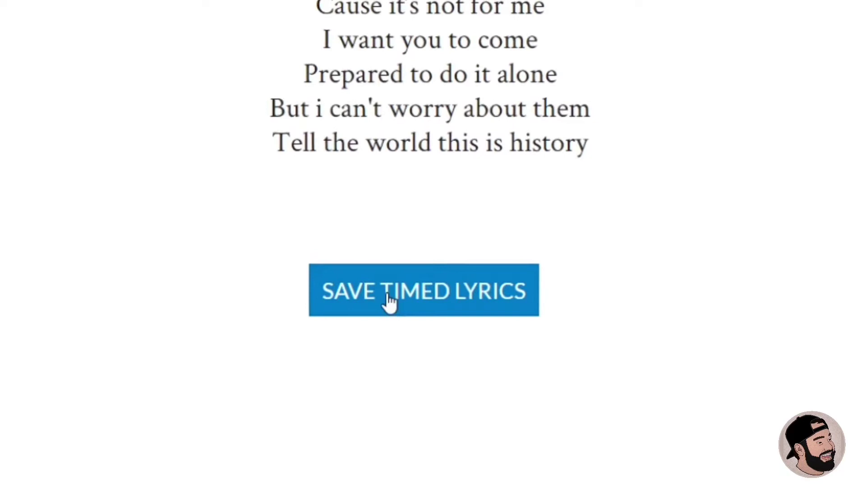
left_click(390, 302)
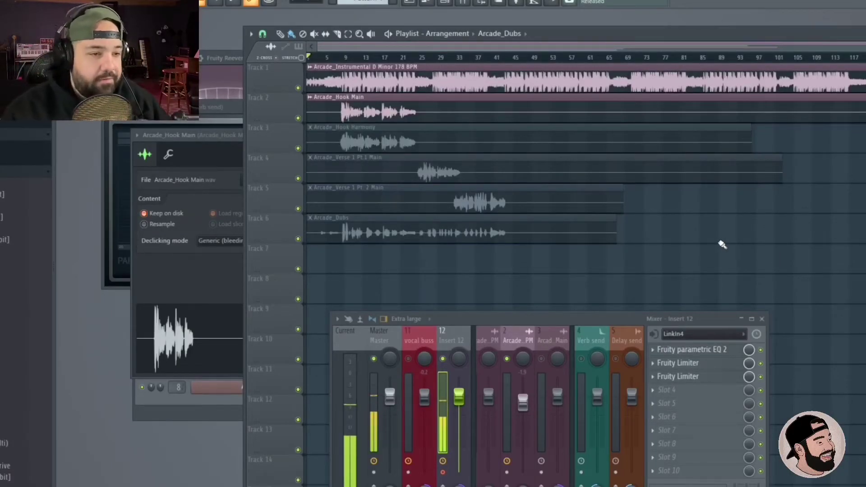
Move the mixer down off the playlist and set the playback start near bar 7.
left_click_drag(582, 319, 582, 370)
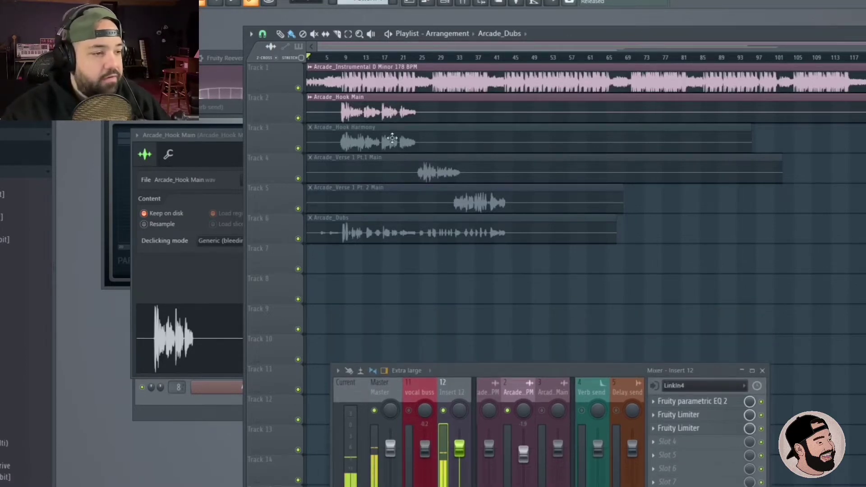
left_click_drag(347, 58, 348, 65)
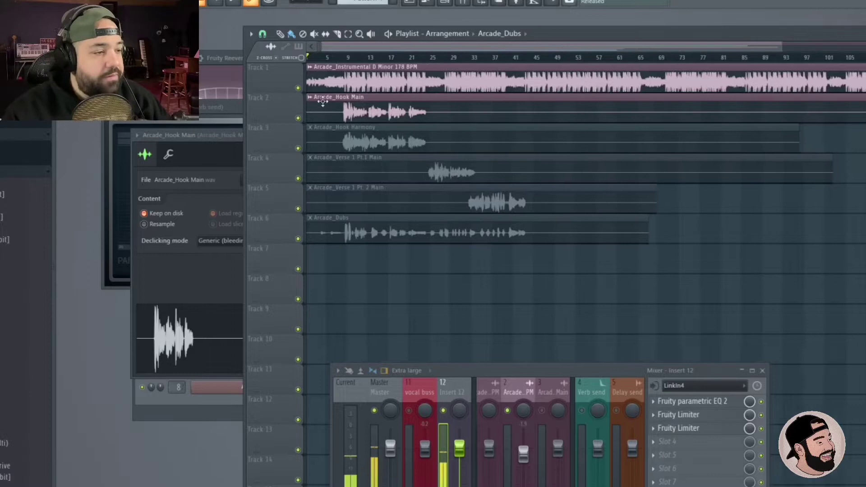
left_click(348, 57)
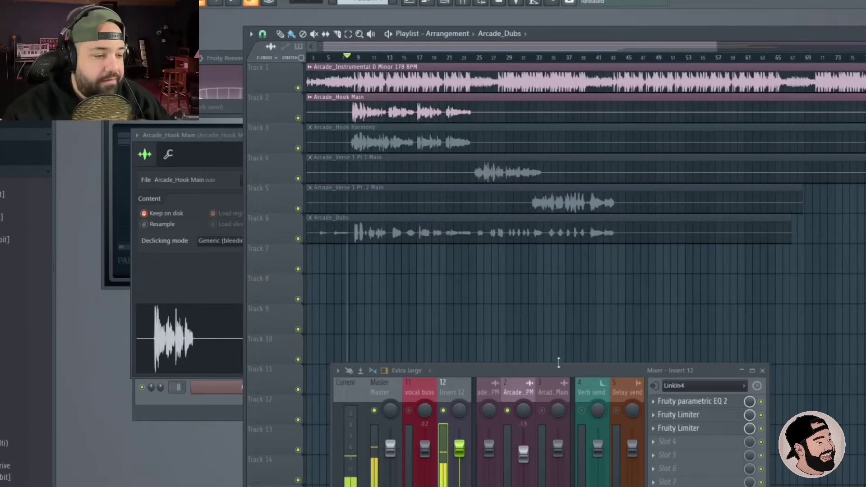
left_click_drag(559, 362, 566, 315)
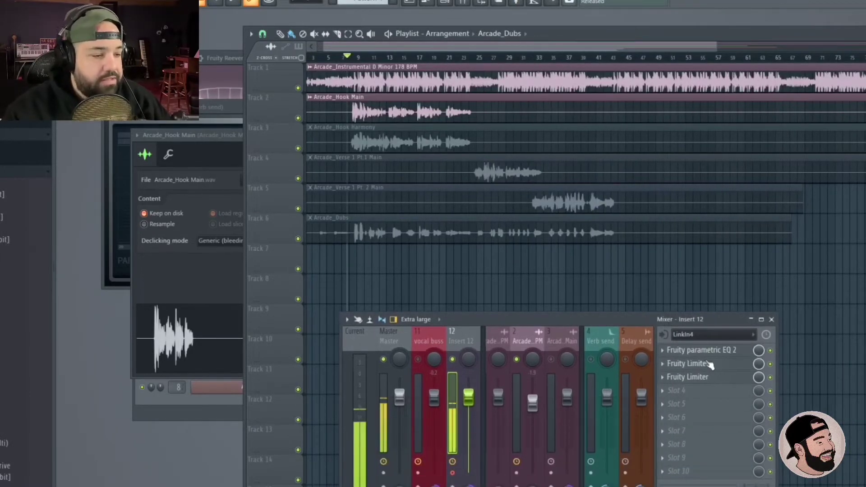
Select the Arcade_Hook Main clip and audition it from bar 7.
left_click(382, 111)
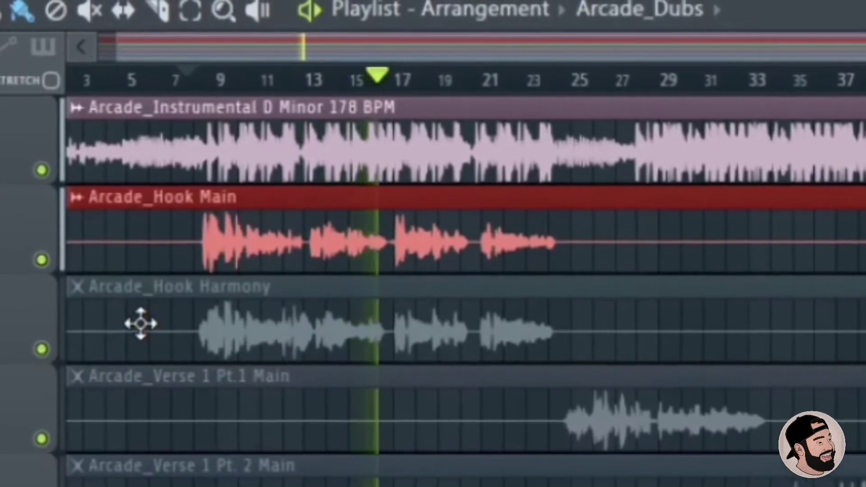
key("space")
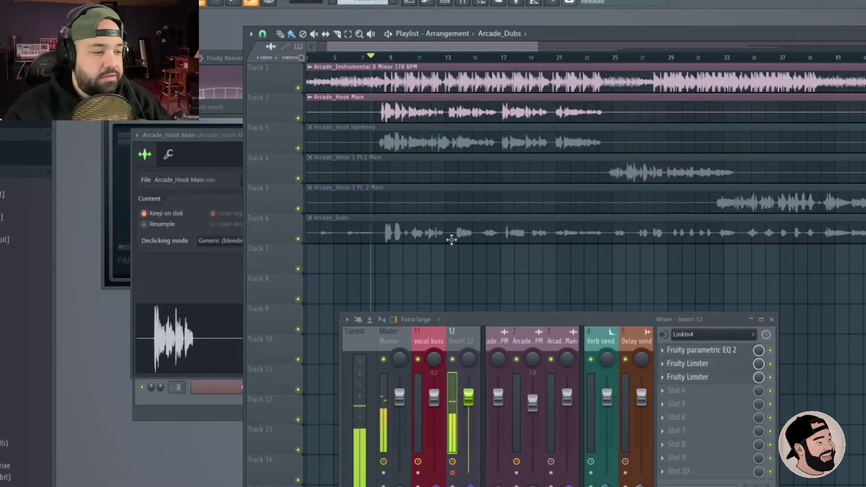
scroll(404, 167, "up", 3)
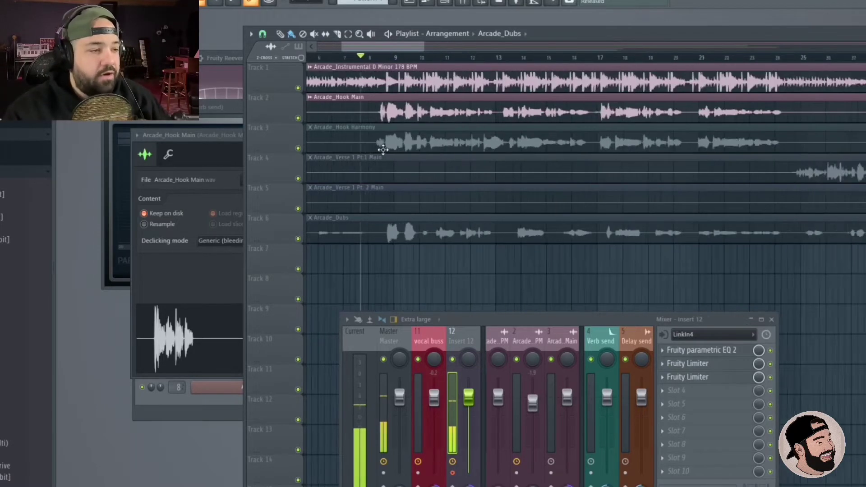
Slice the Arcade_Hook Main clip and delete its leading and trailing pieces.
key("c")
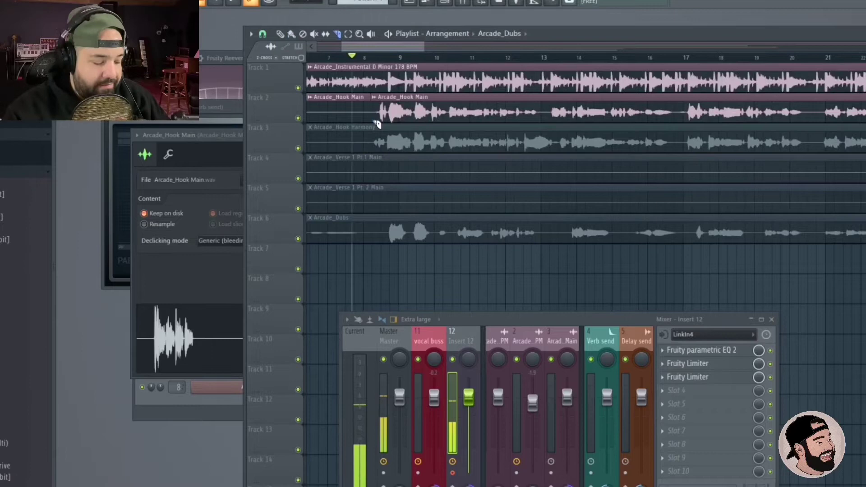
key("ctrl+z")
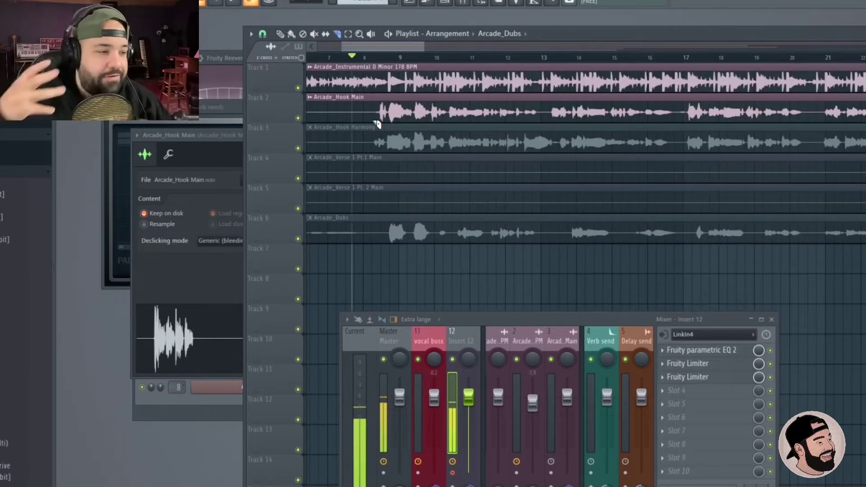
scroll(454, 141, "down", 4)
scroll(634, 90, "down", 4)
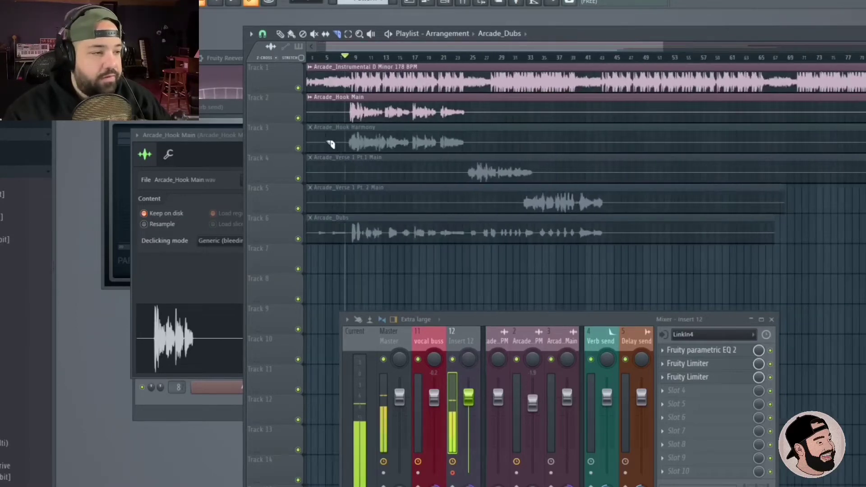
scroll(377, 115, "up", 4)
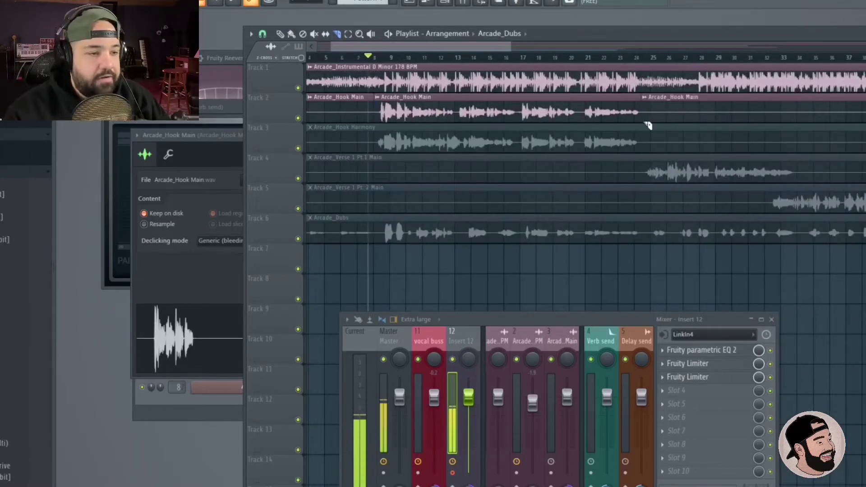
right_click(689, 110)
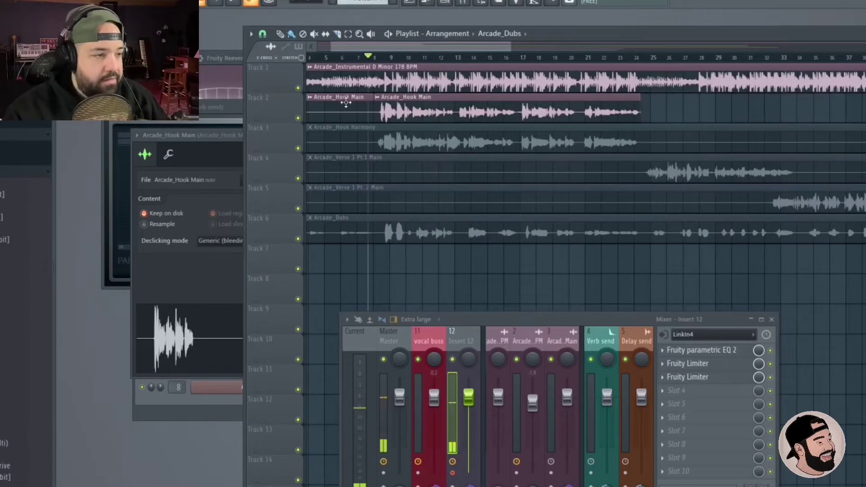
right_click(363, 111)
Make the trimmed hook clip a unique sample and confirm.
left_click(379, 97)
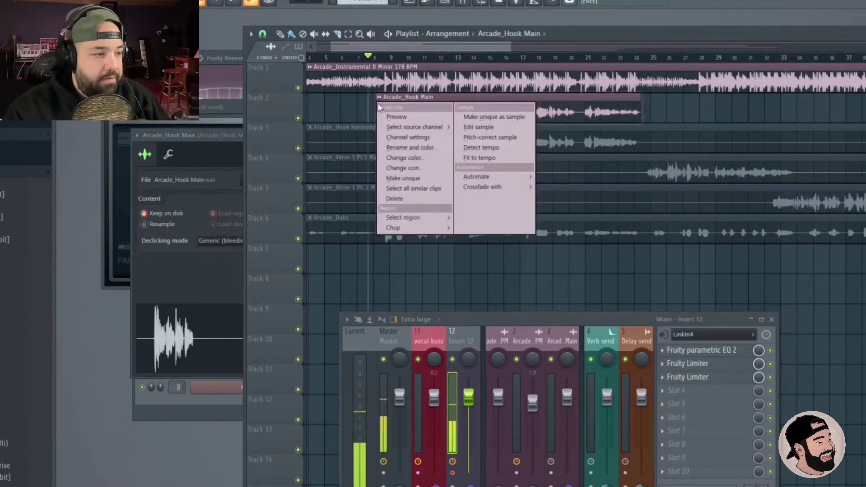
left_click(508, 116)
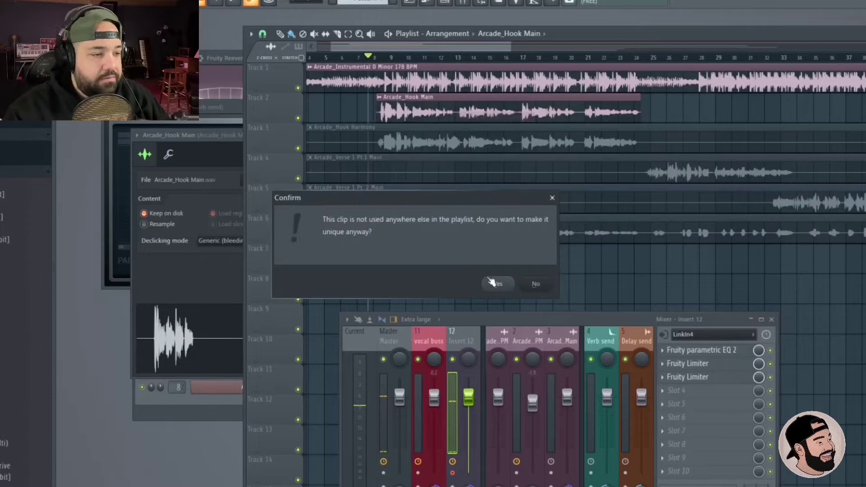
left_click(501, 283)
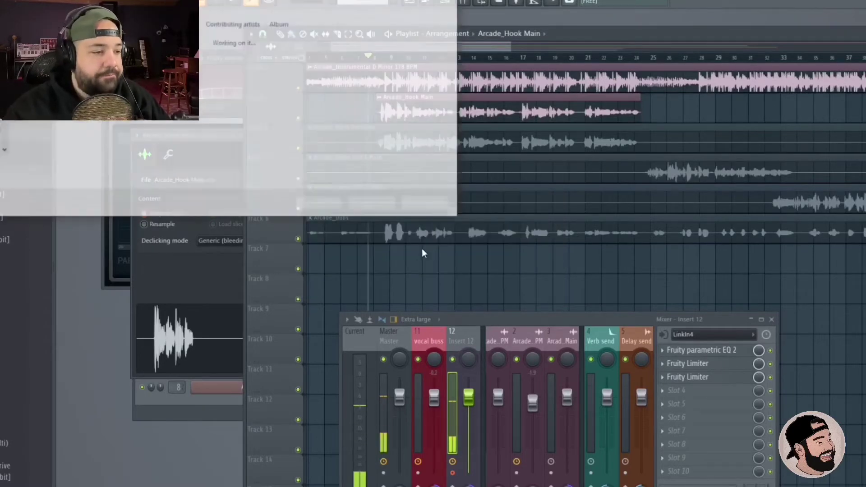
Save the unique Arcade_Hook Main - Part_2 sample and check it in its sample settings.
left_click(367, 201)
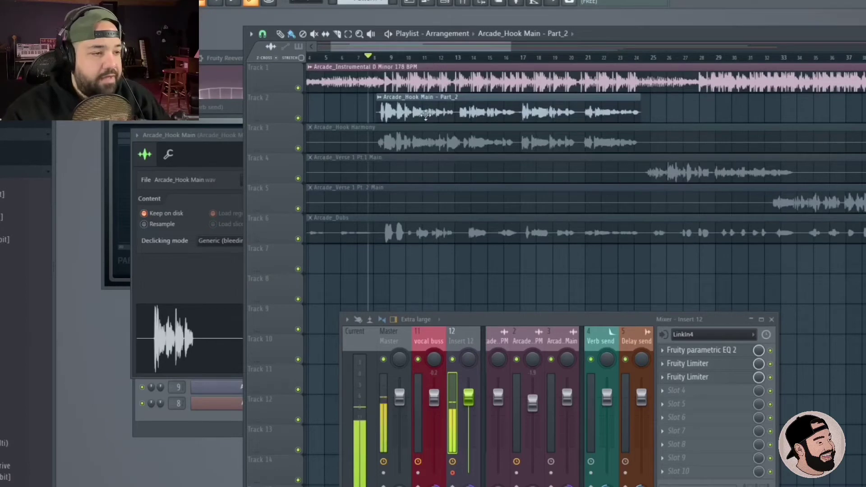
double_click(634, 111)
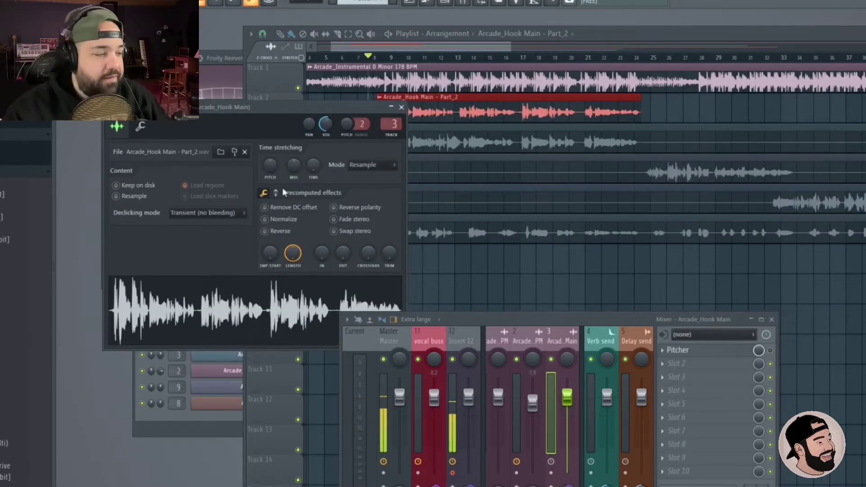
left_click_drag(540, 318, 545, 344)
left_click(492, 276)
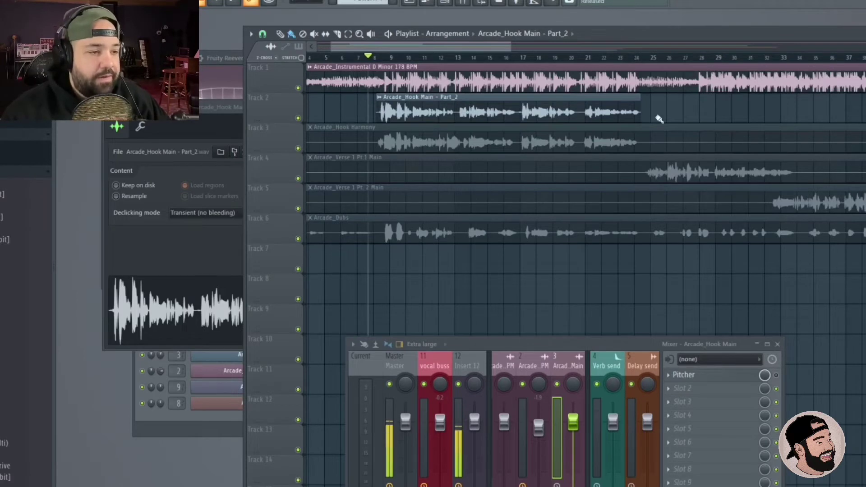
left_click(379, 98)
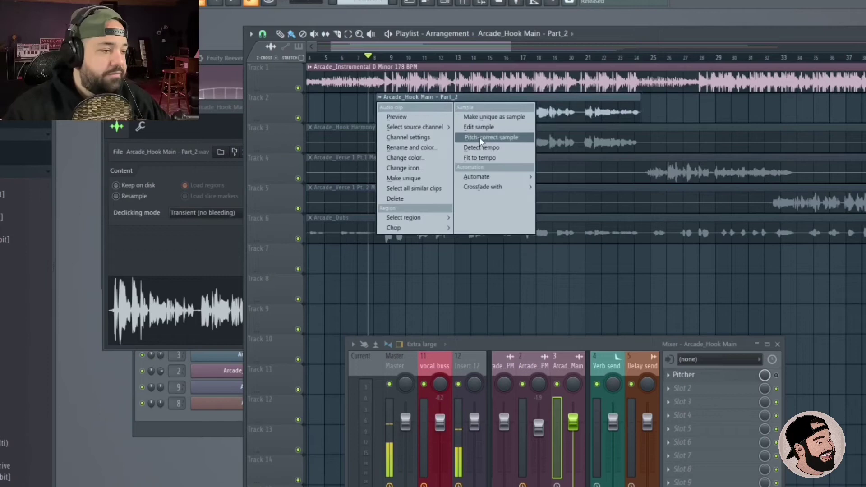
Send the hook clip to Newtone for pitch correction and reposition the editor.
left_click(496, 138)
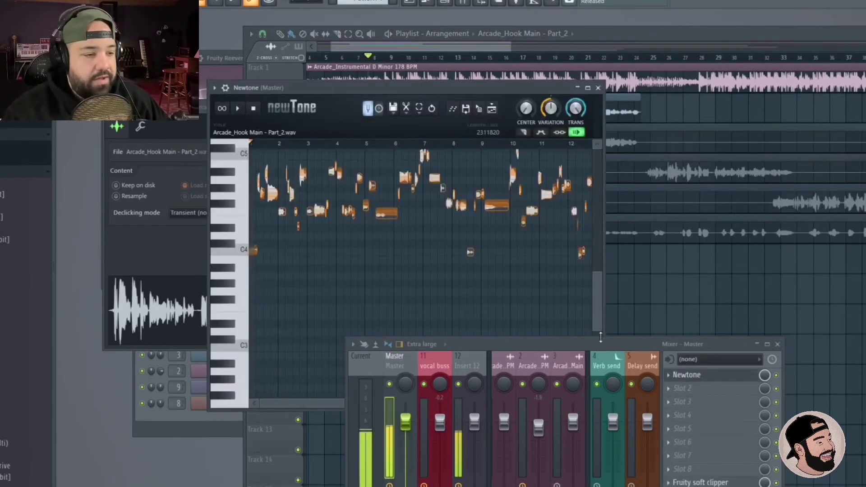
left_click_drag(605, 345, 598, 398)
left_click_drag(527, 91, 539, 63)
scroll(521, 264, "down", 3)
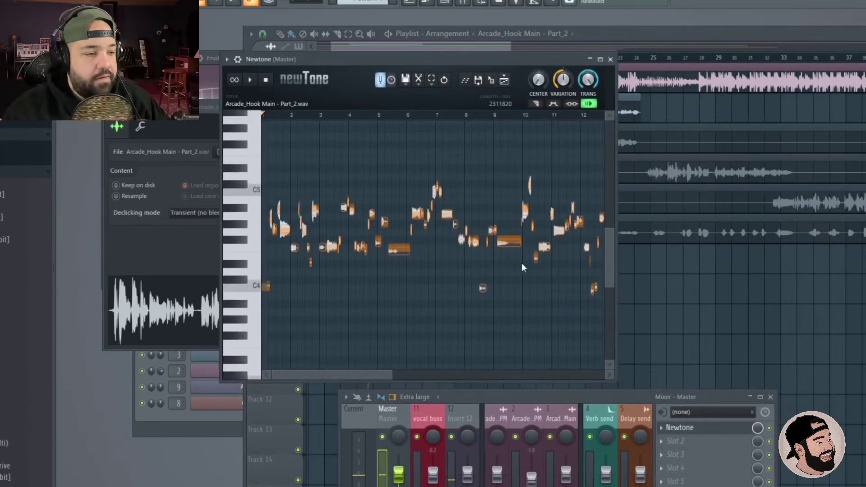
Widen and heighten the Newtone editor and zoom into its note grid.
left_click_drag(615, 149, 834, 149)
left_click_drag(561, 52, 561, 1)
scroll(345, 172, "up", 4)
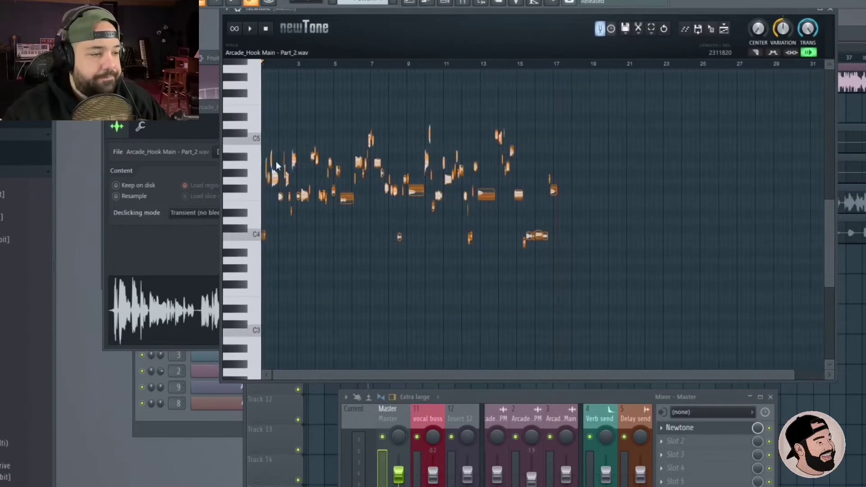
scroll(741, 197, "up", 4)
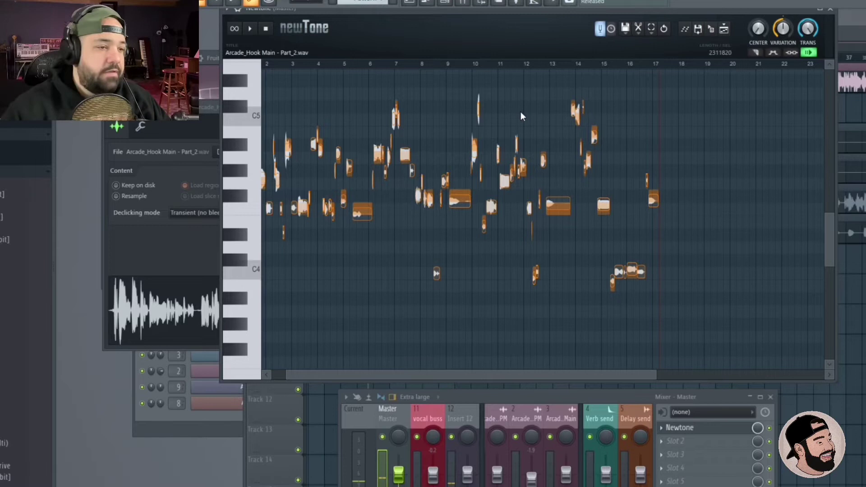
left_click_drag(501, 11, 416, 185)
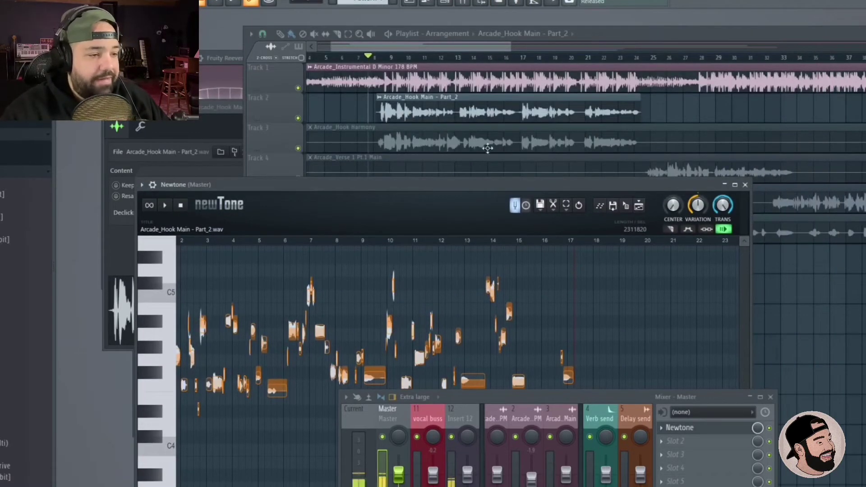
Set Newtone's scale to D minor and snap the hook notes to the scale.
left_click_drag(461, 184, 496, 49)
left_click(588, 72)
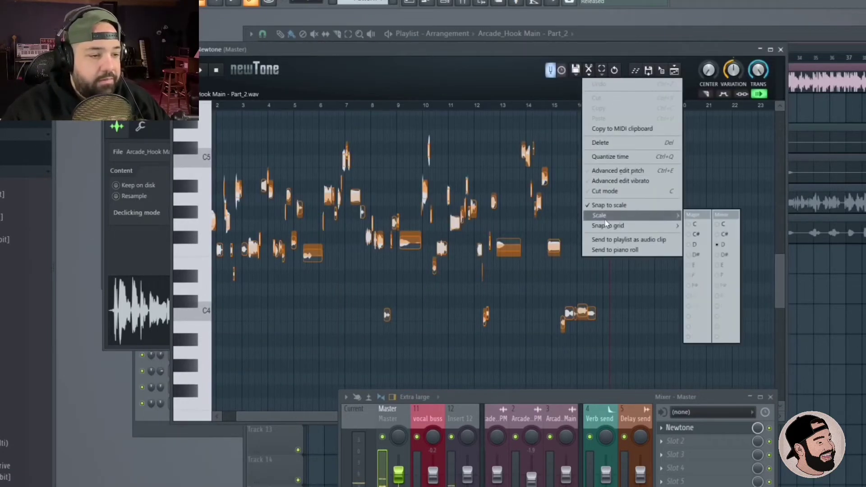
mouse_move(605, 215)
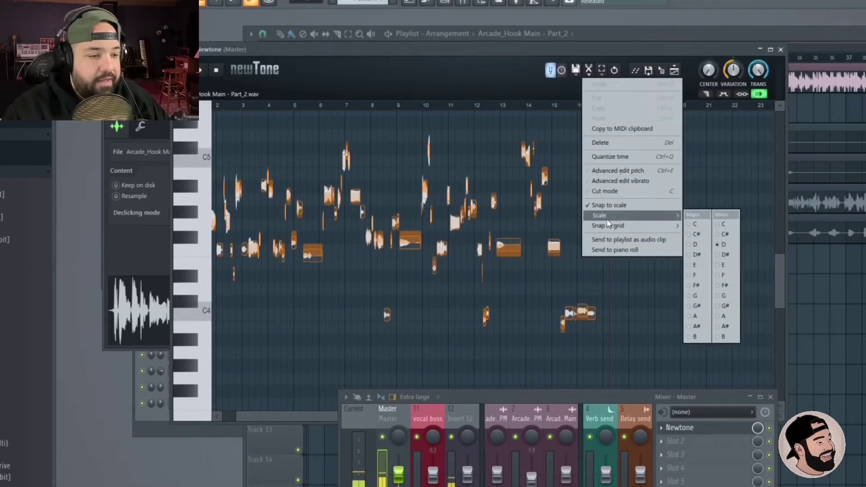
left_click(725, 245)
right_click(592, 76)
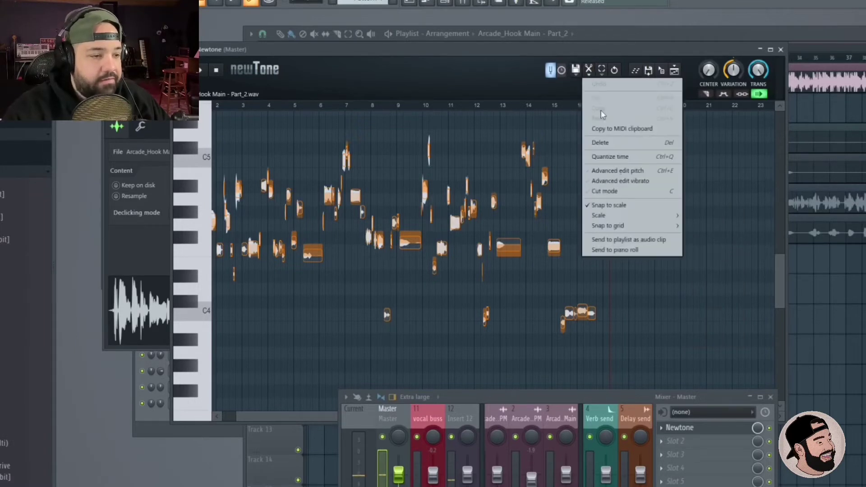
left_click(618, 206)
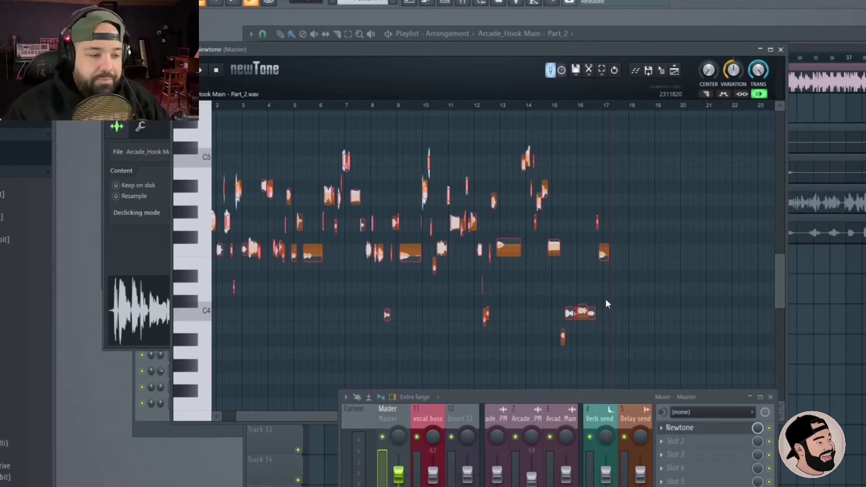
Select every hook note in Newtone, tighten them onto pitch, and reset playback to the start.
left_click(658, 330)
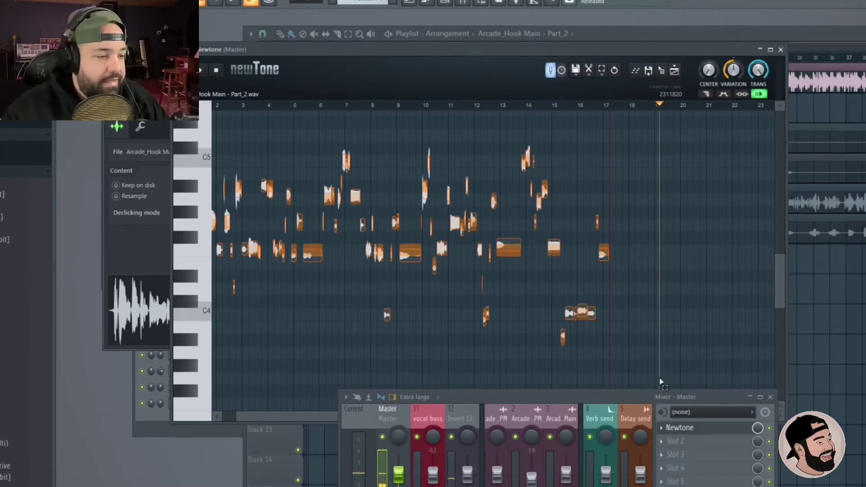
left_click_drag(661, 382, 234, 169)
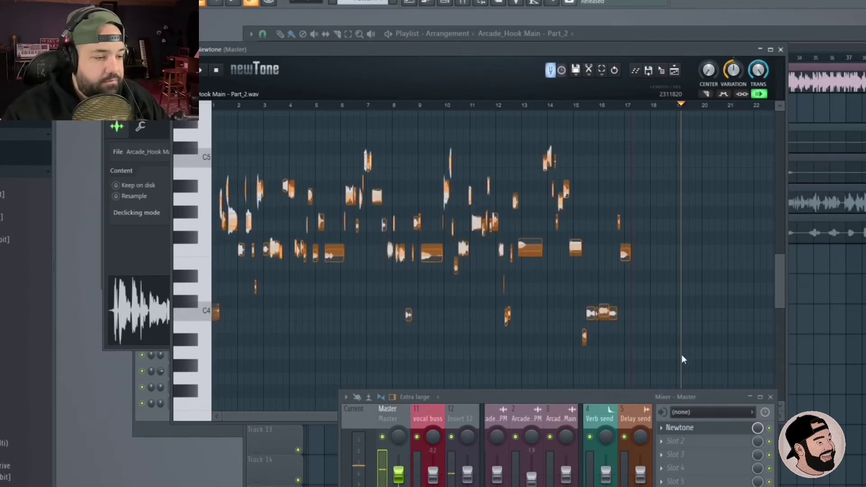
left_click_drag(667, 367, 151, 159)
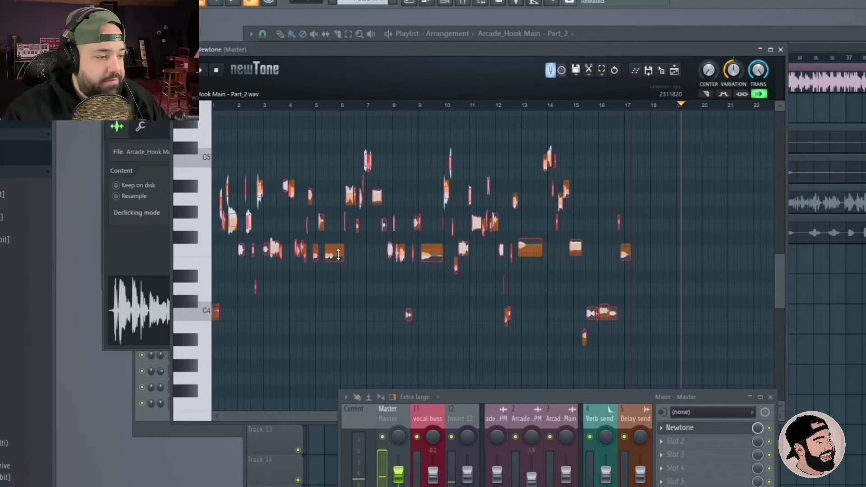
left_click_drag(338, 254, 338, 253)
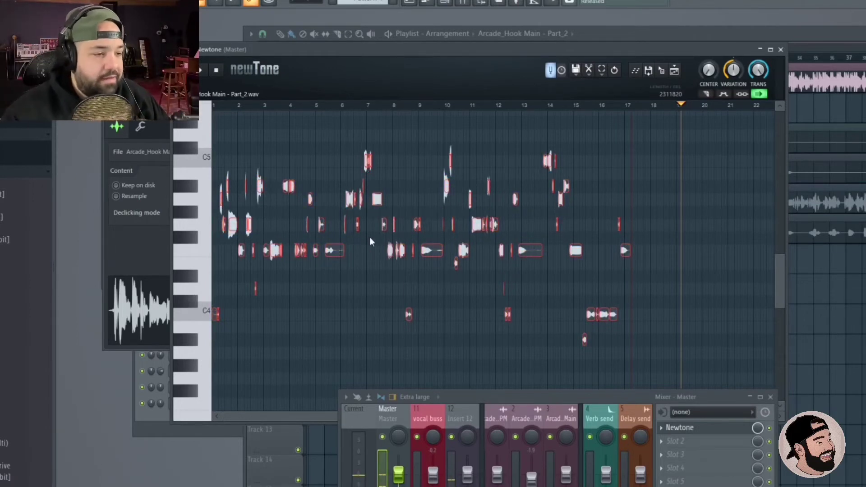
left_click(213, 106)
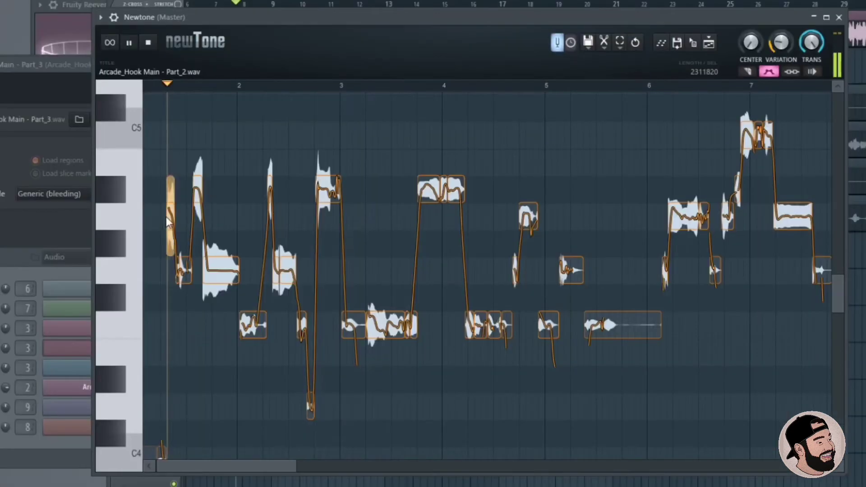
Lower four A#4 notes in the hook down to A4.
left_click_drag(223, 198, 222, 224)
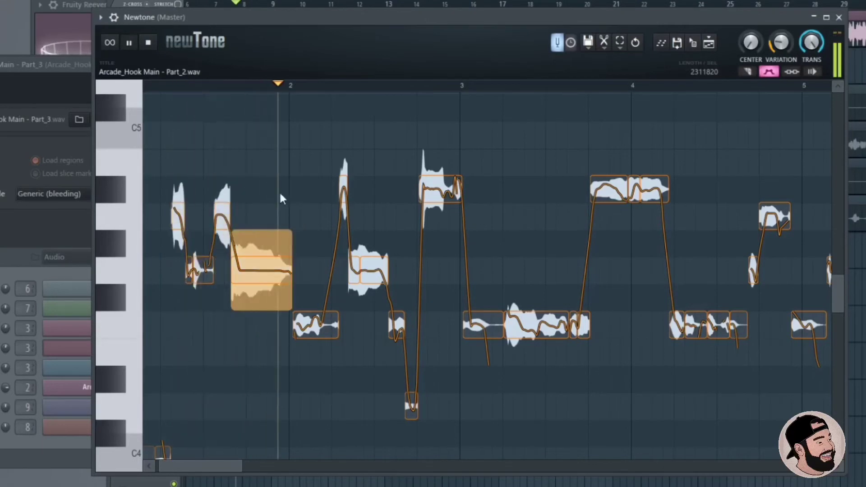
left_click(344, 189)
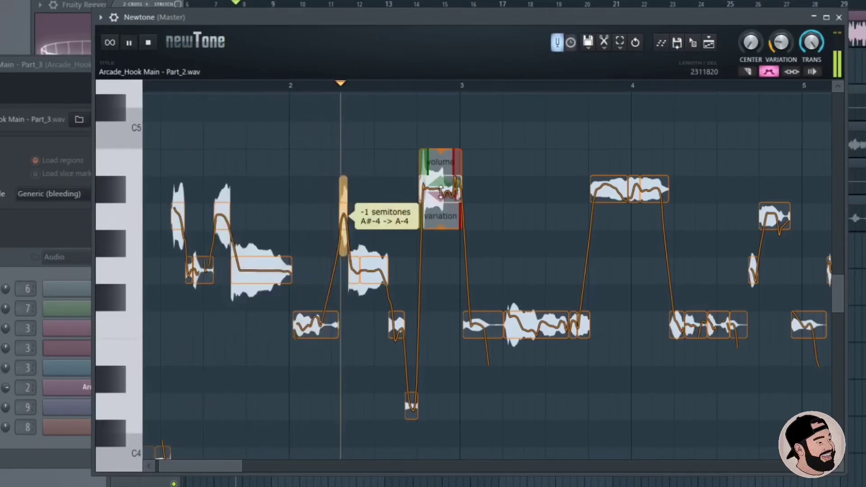
left_click_drag(453, 190, 454, 217)
left_click_drag(620, 189, 621, 216)
left_click_drag(655, 194, 656, 217)
Reduce the sustained note after bar 11 to about 57% pitch variation and audition it.
scroll(311, 193, "down", 1)
scroll(311, 197, "down", 1)
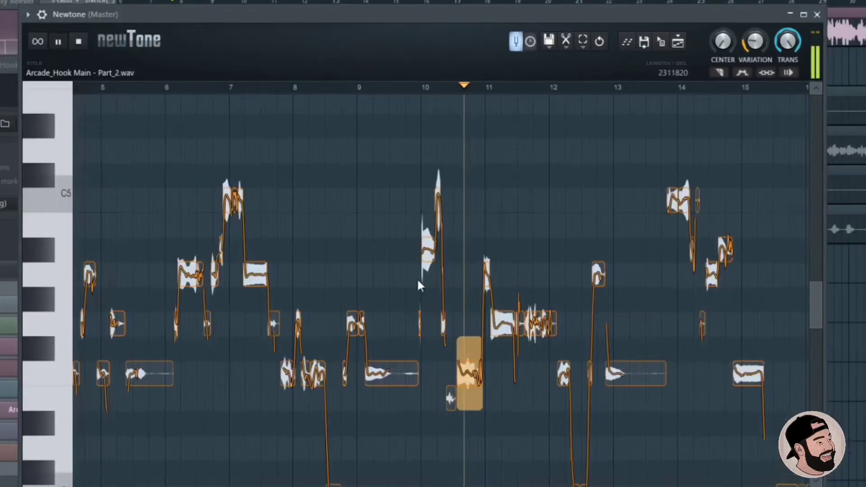
scroll(460, 312, "up", 4)
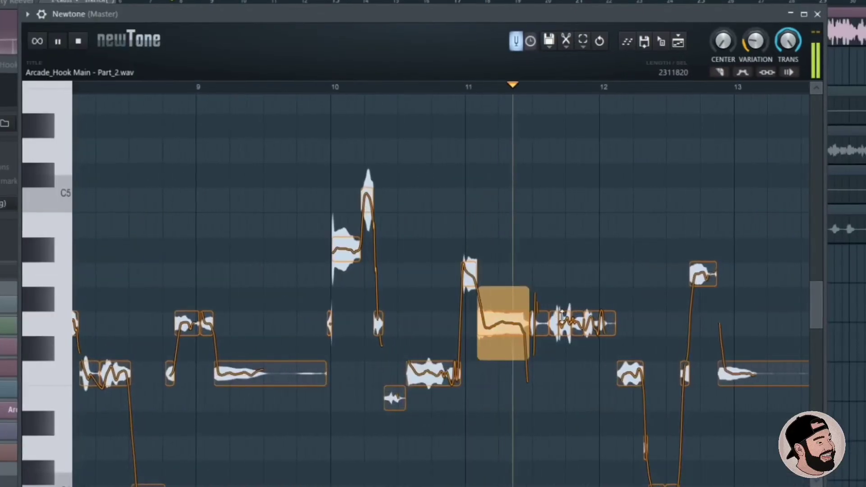
key("space")
left_click(504, 325)
scroll(504, 325, "up", 3)
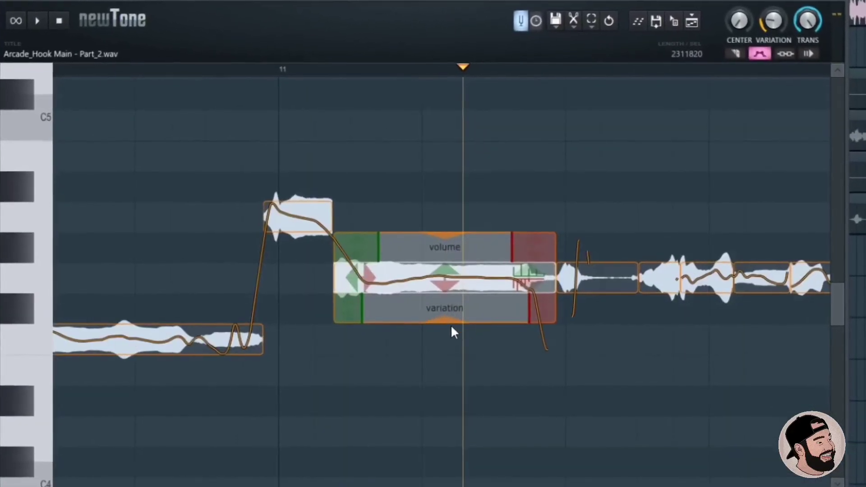
left_click_drag(445, 318, 182, 159)
left_click(171, 152)
key("space")
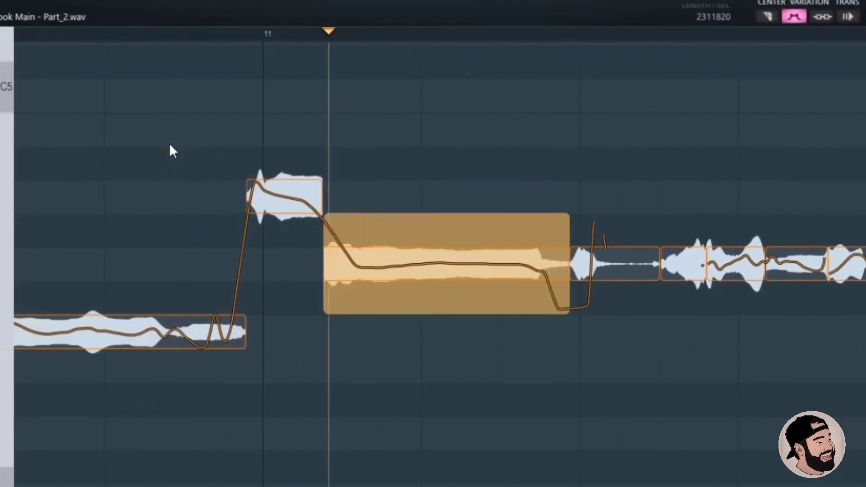
Raise the low A#3 note up to C4.
scroll(119, 214, "down", 3)
scroll(149, 221, "down", 2)
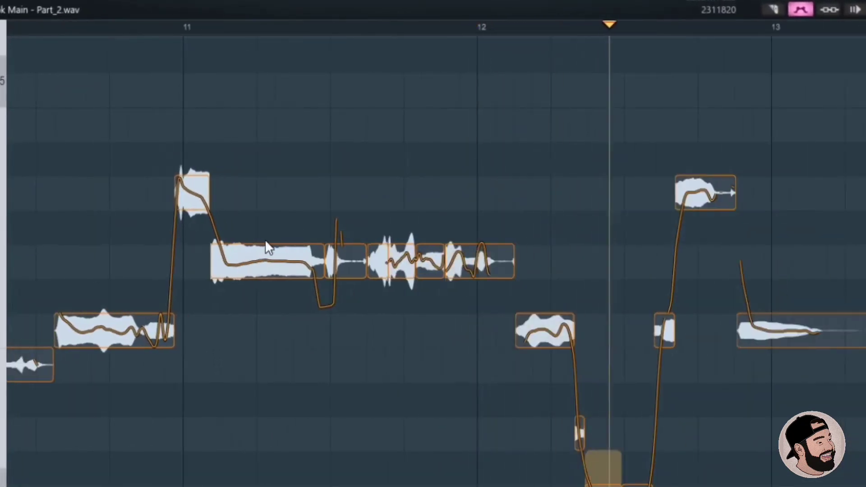
scroll(265, 239, "down", 3)
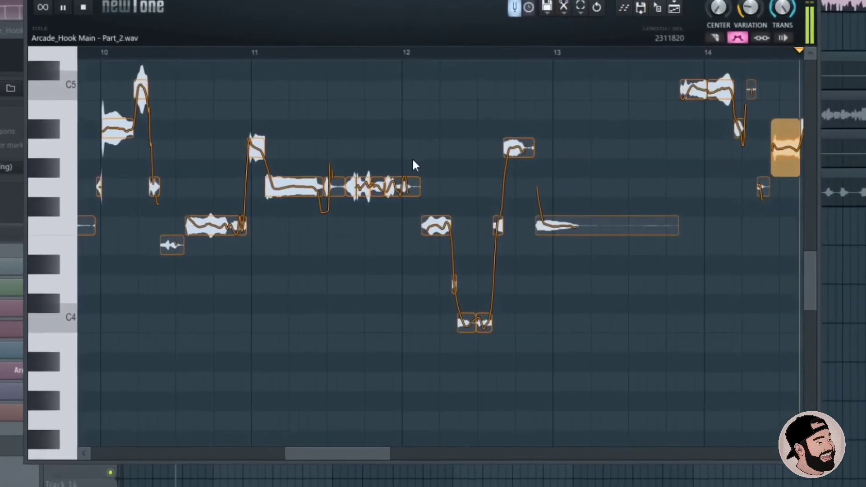
scroll(404, 147, "down", 3)
scroll(474, 153, "up", 3)
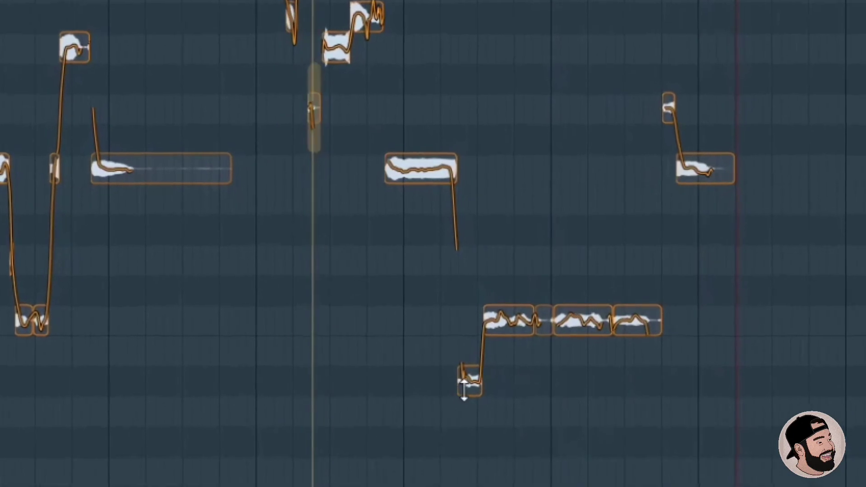
left_click_drag(485, 366, 447, 315)
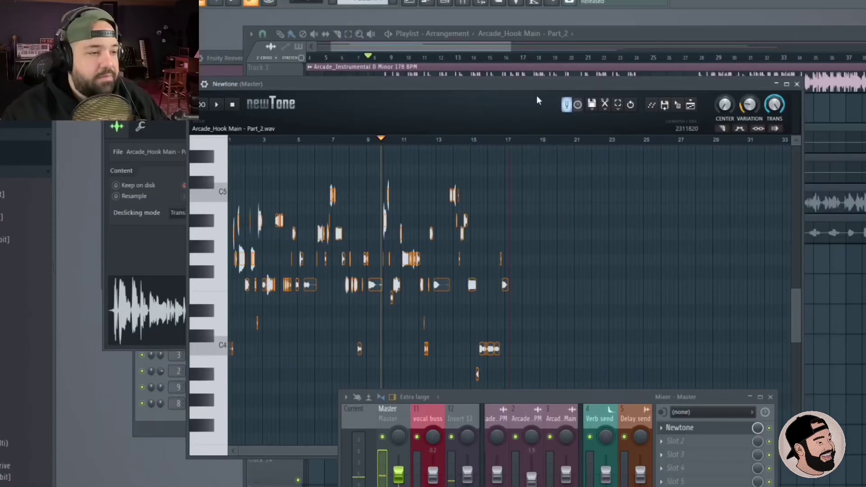
Move the Newtone editor down and collapse it to reveal the playlist tracks.
left_click_drag(537, 95, 572, 179)
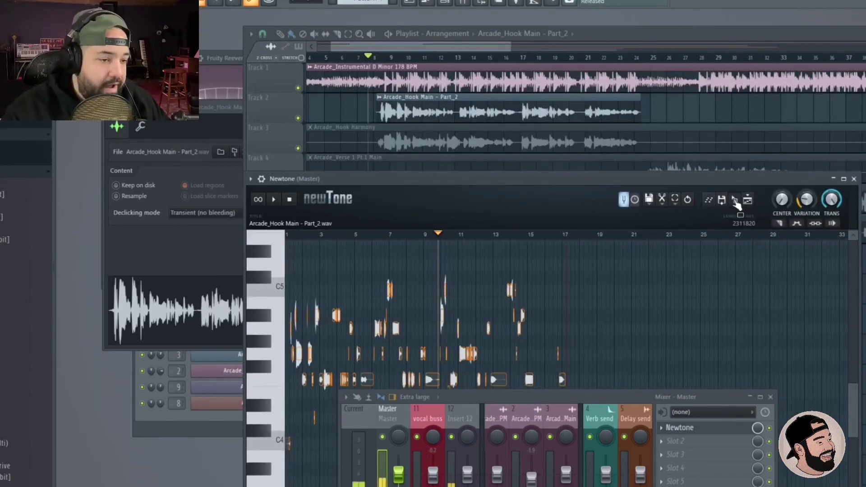
double_click(793, 179)
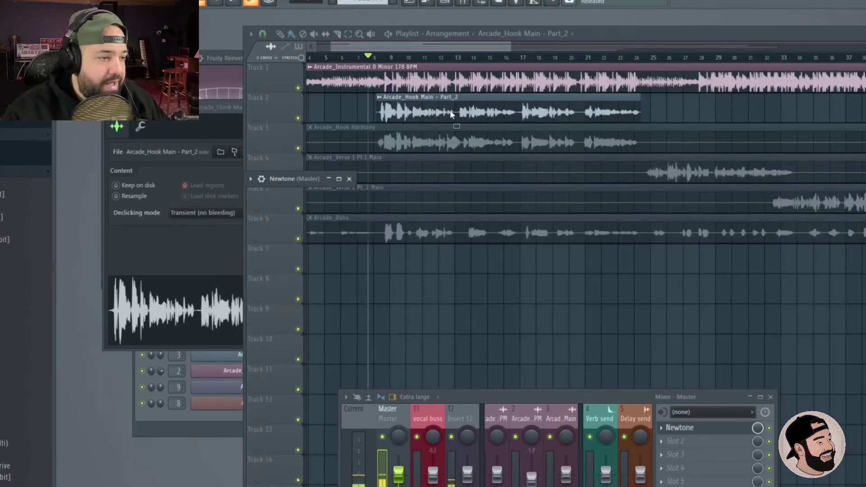